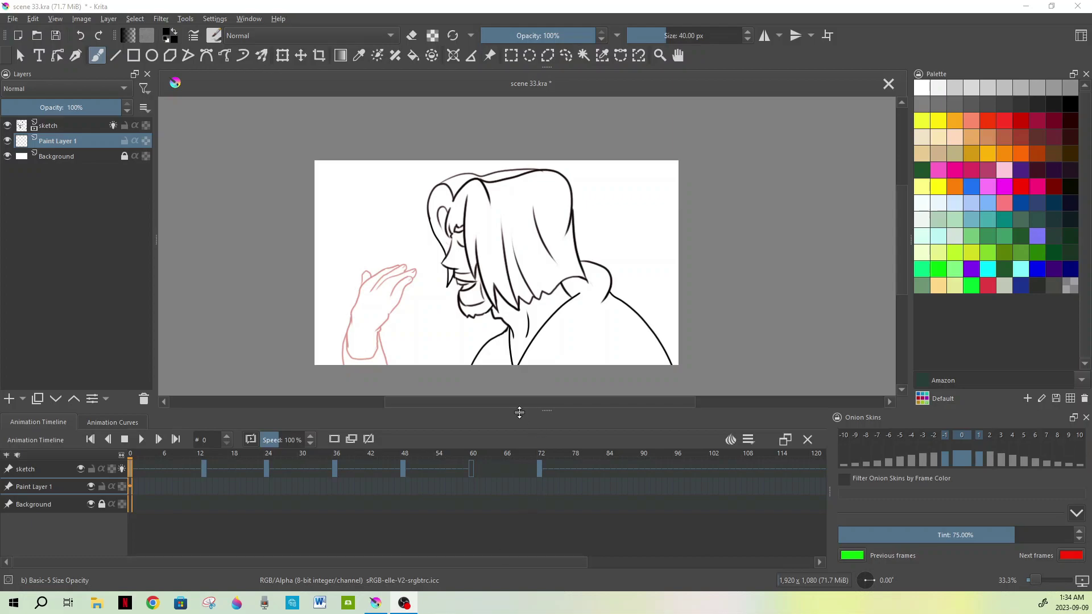
Step: Close the Onion Skins docker so the animation timeline spans the full window width
scroll(535, 364, "up", 2)
scroll(535, 364, "down", 2)
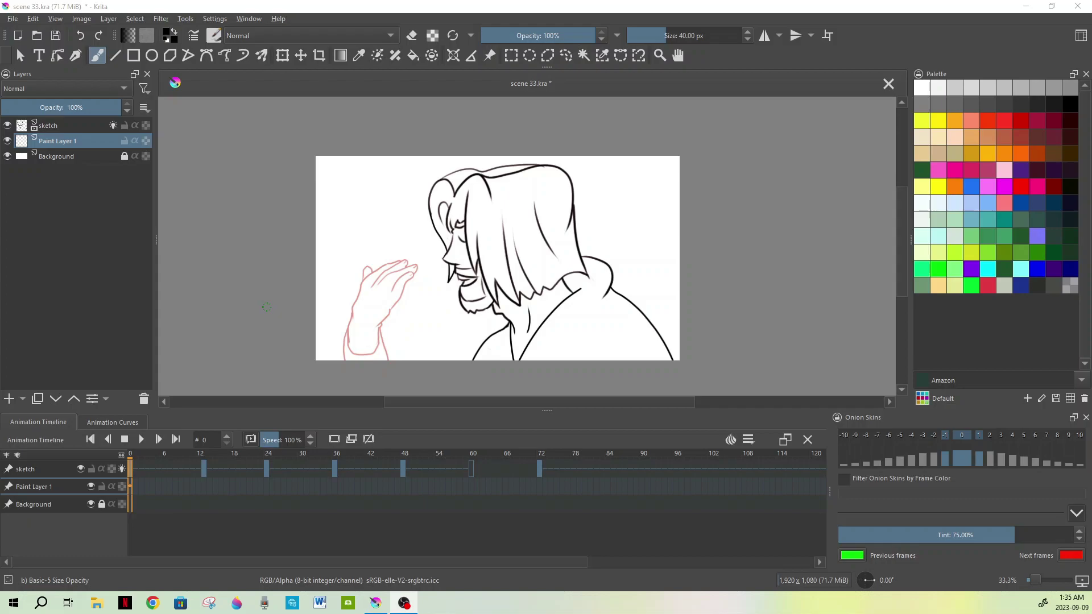
left_click(1085, 417)
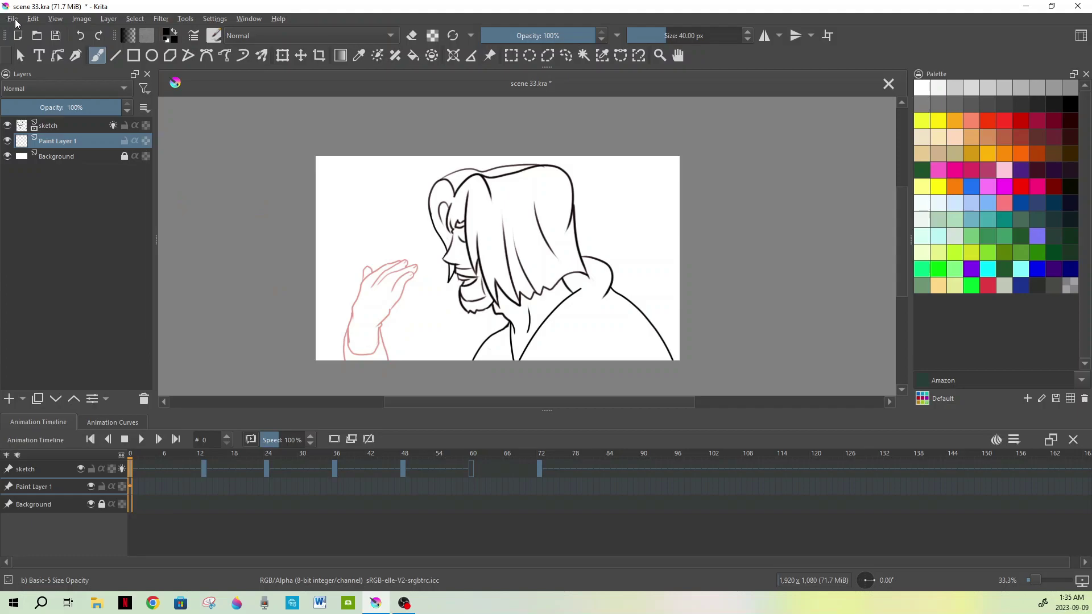
Step: Open Krita Animation Template.kra from the Krita Animation Template folder
left_click(13, 19)
left_click(45, 43)
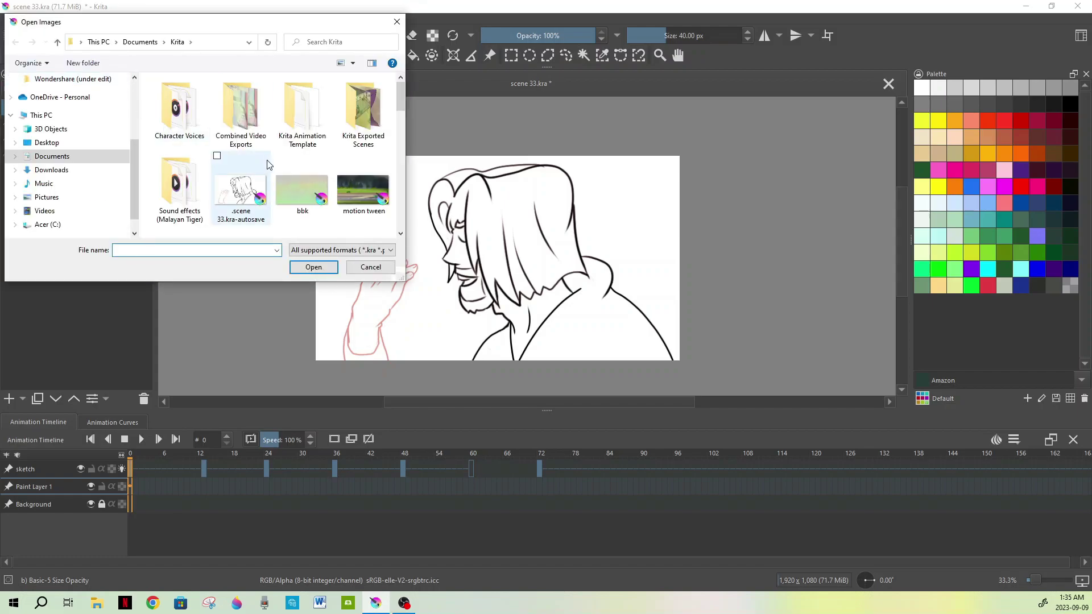
double_click(307, 122)
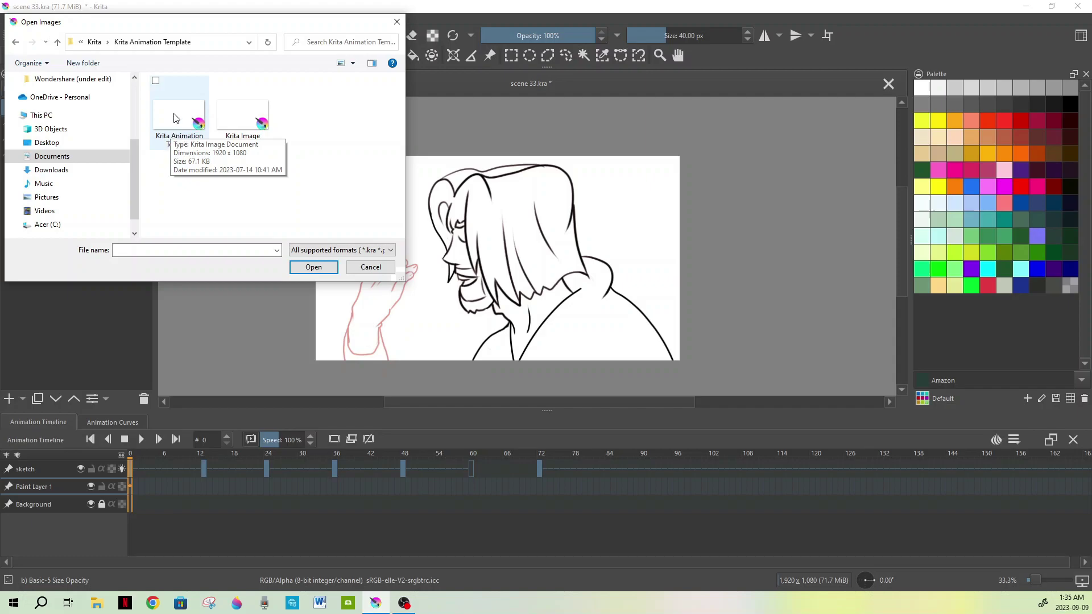
double_click(178, 122)
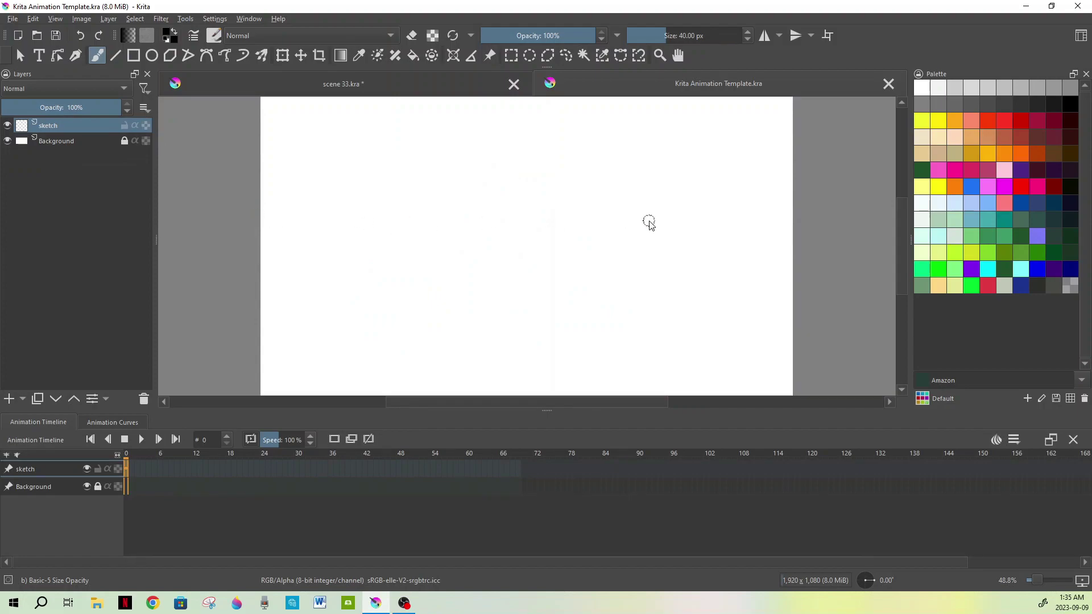
Step: In the Layers docker, rename the template's sketch layer to 'pic'
scroll(643, 222, "down", 1)
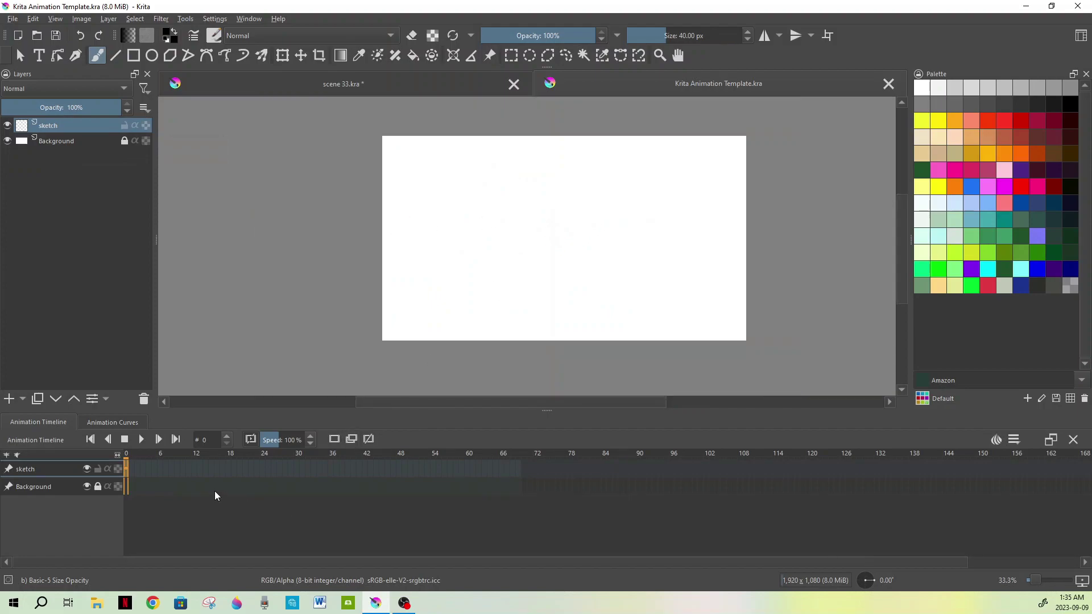
scroll(579, 286, "up", 1)
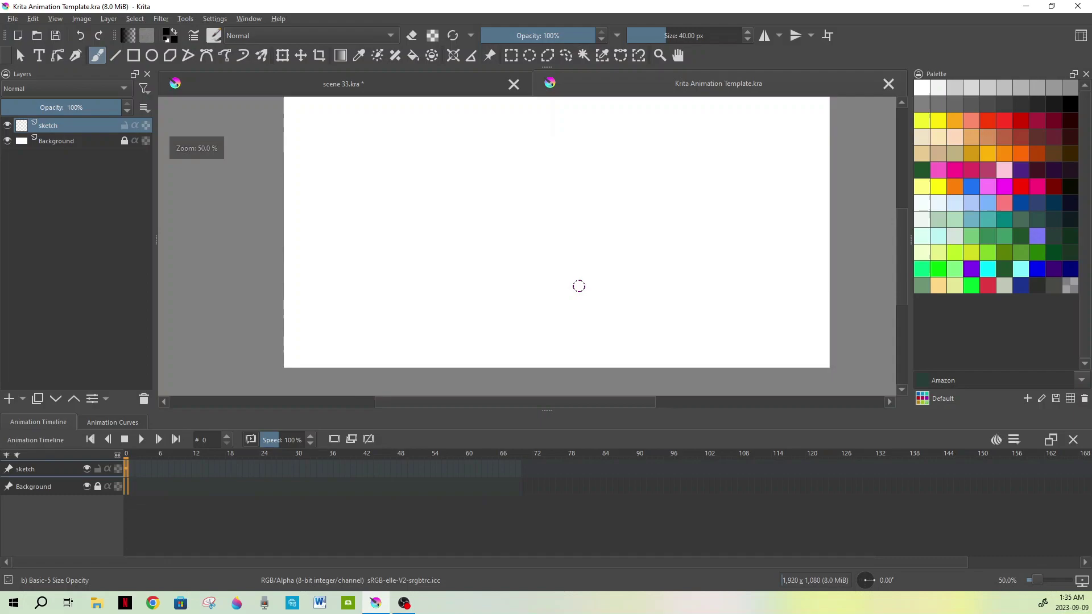
scroll(578, 285, "down", 1)
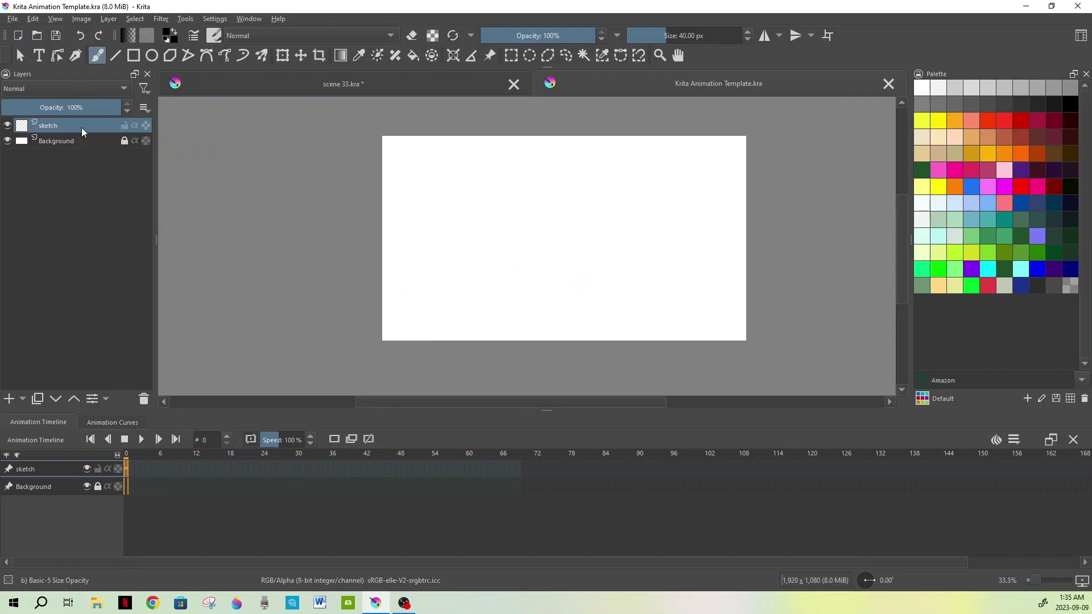
double_click(57, 127)
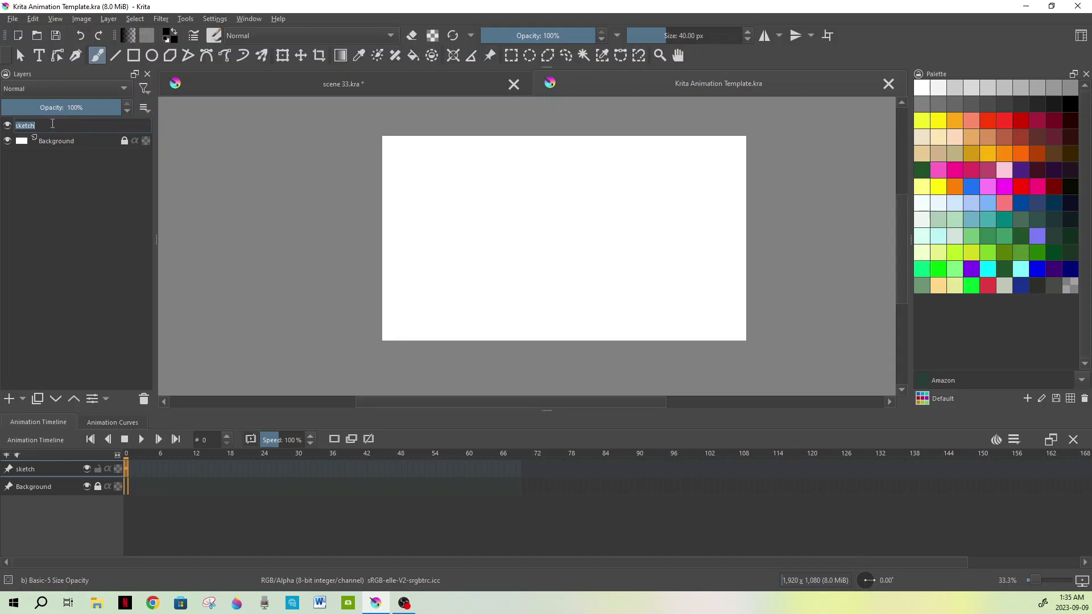
type("pic")
key("Return")
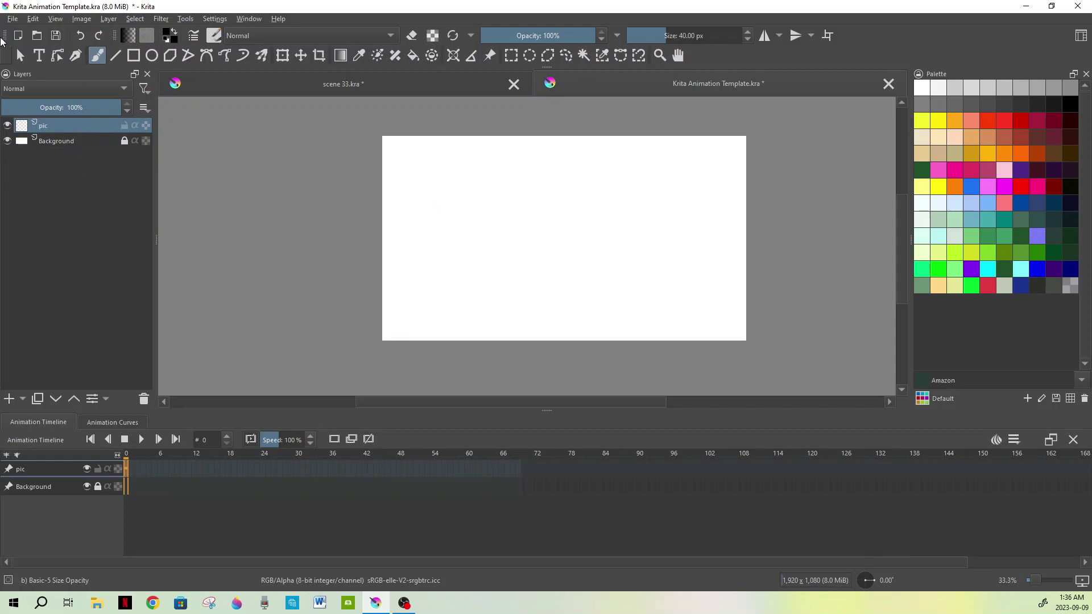
Step: Start Import Animation Frames and add image 2, the landscape picture from Saved Pictures
left_click(12, 21)
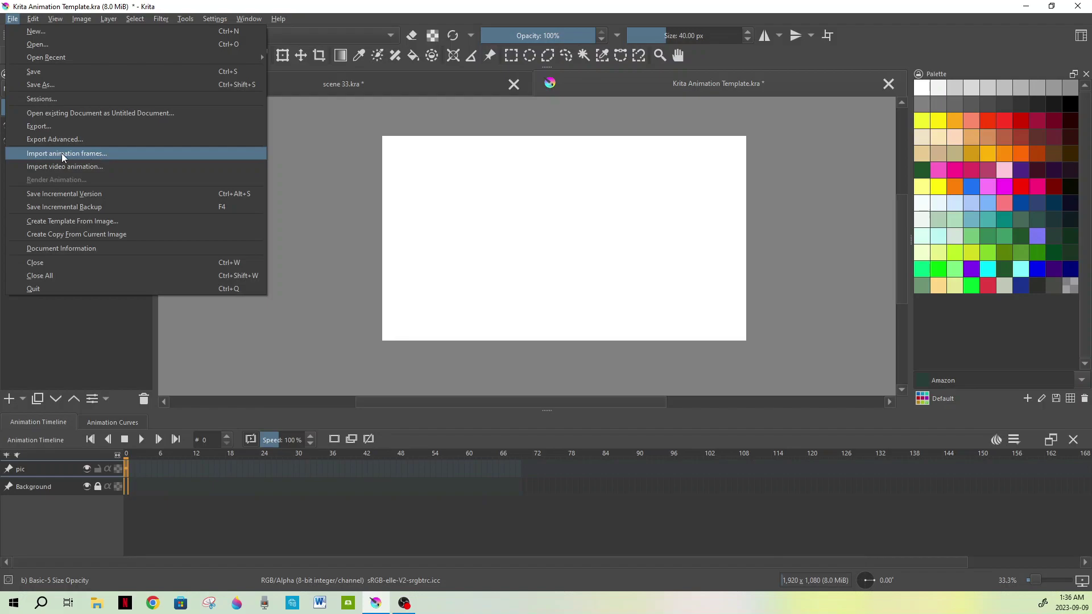
left_click(132, 154)
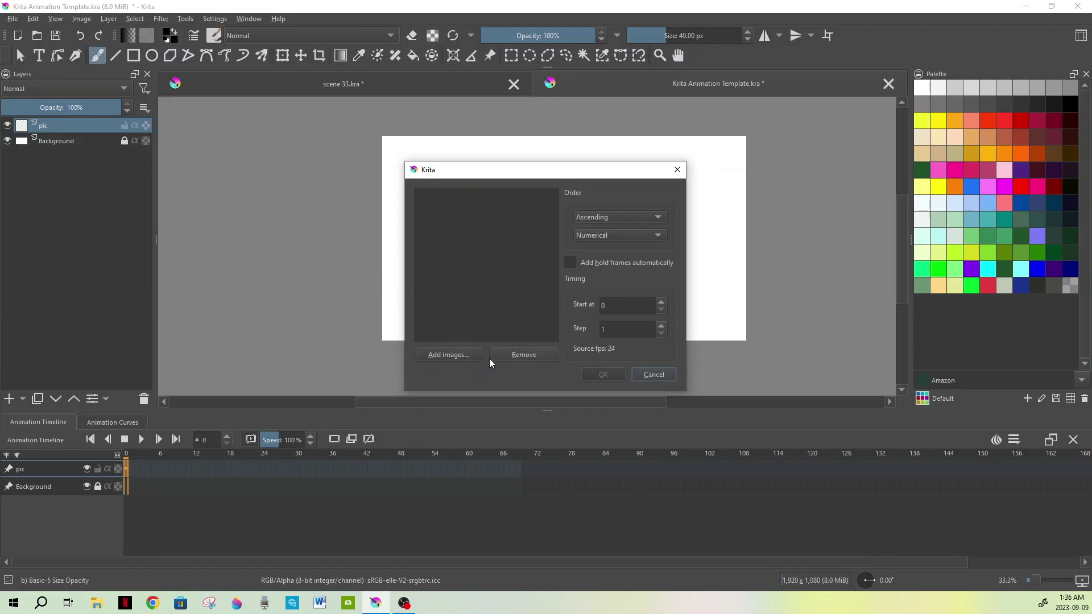
left_click(441, 356)
scroll(441, 356, "up", 2)
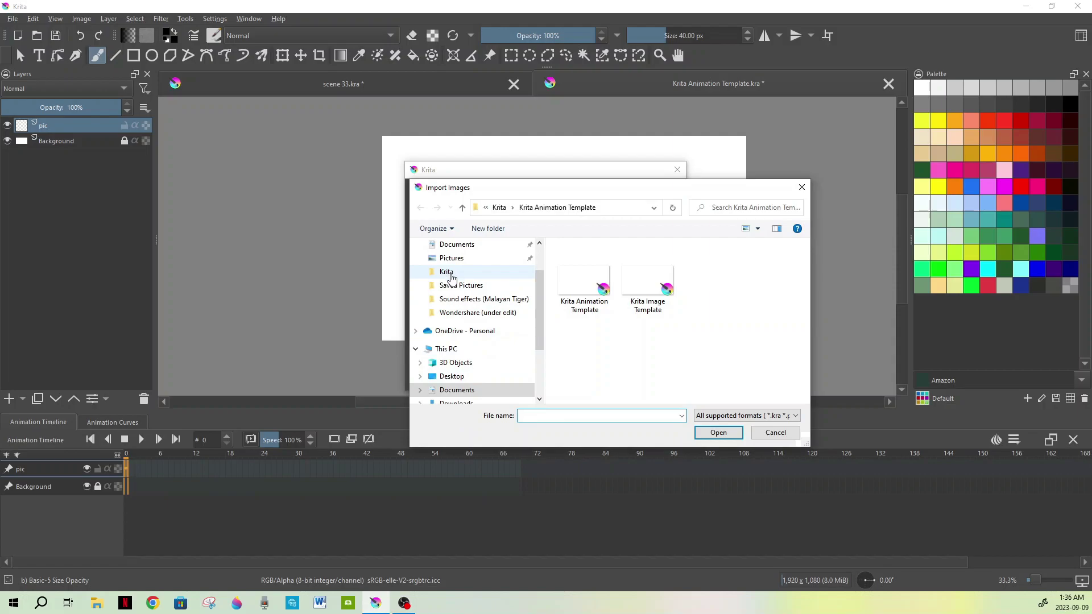
scroll(485, 338, "down", 2)
scroll(485, 338, "down", 3)
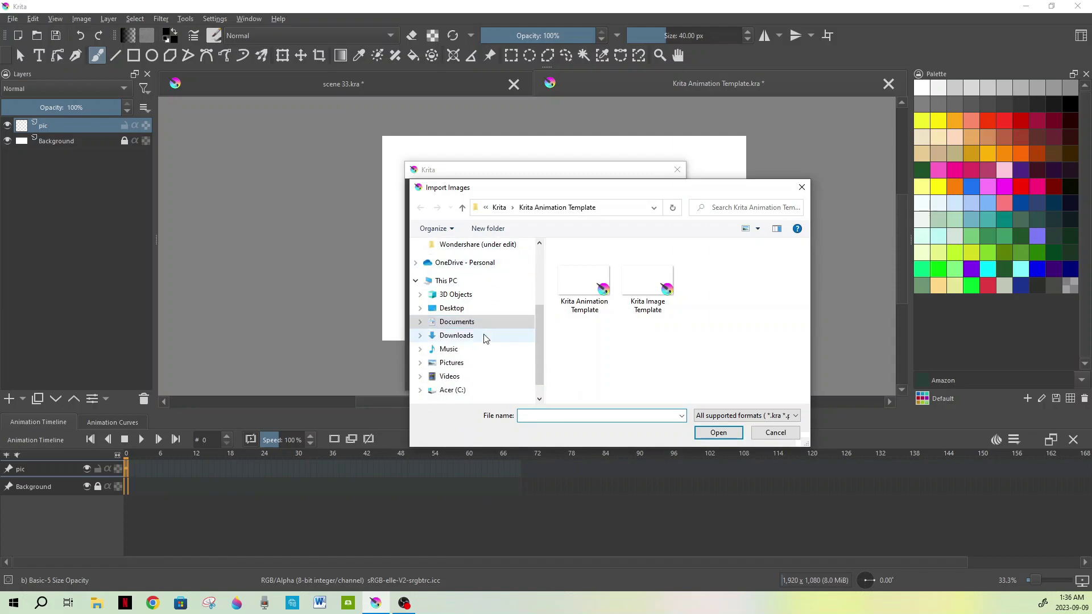
left_click(442, 349)
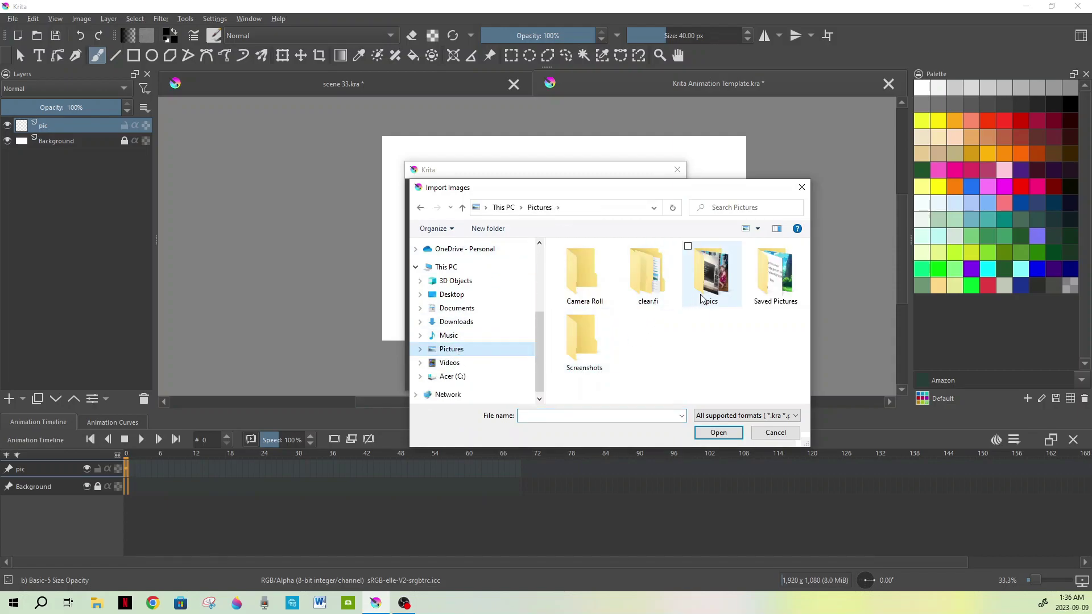
double_click(768, 294)
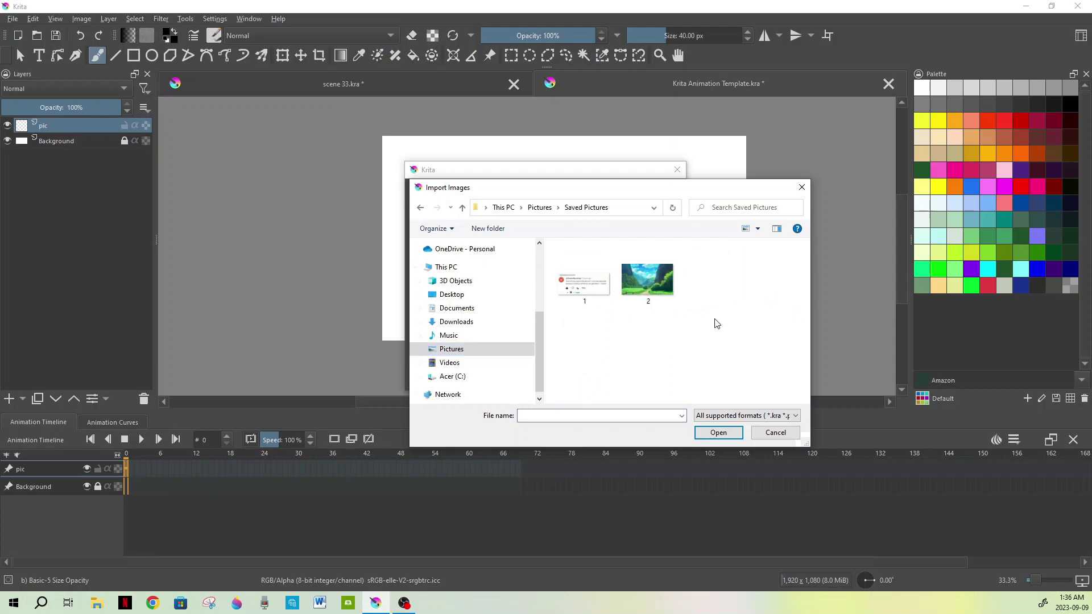
left_click(665, 296)
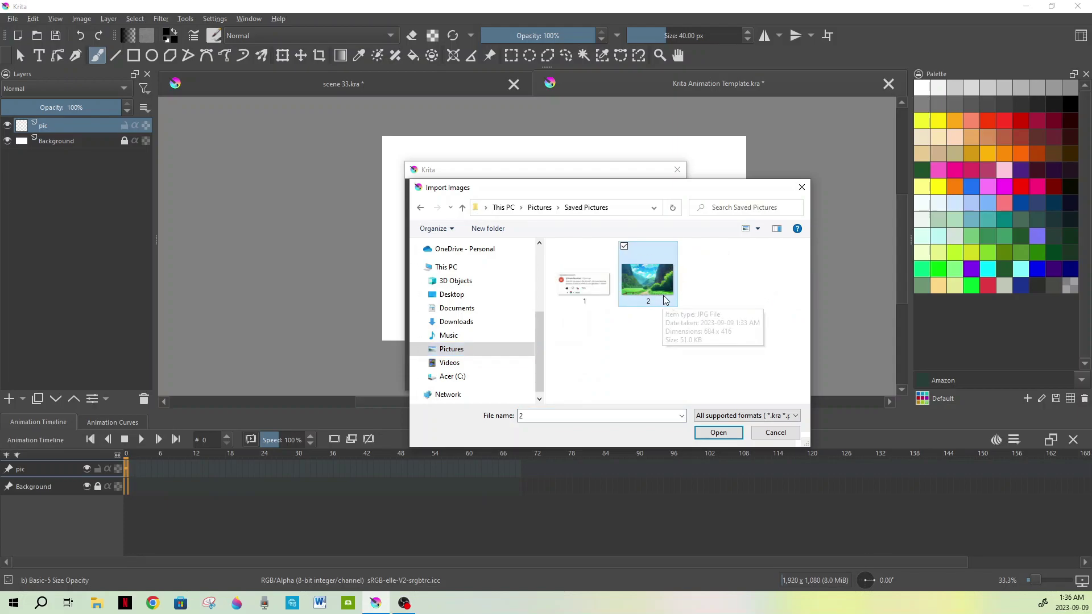
left_click(716, 434)
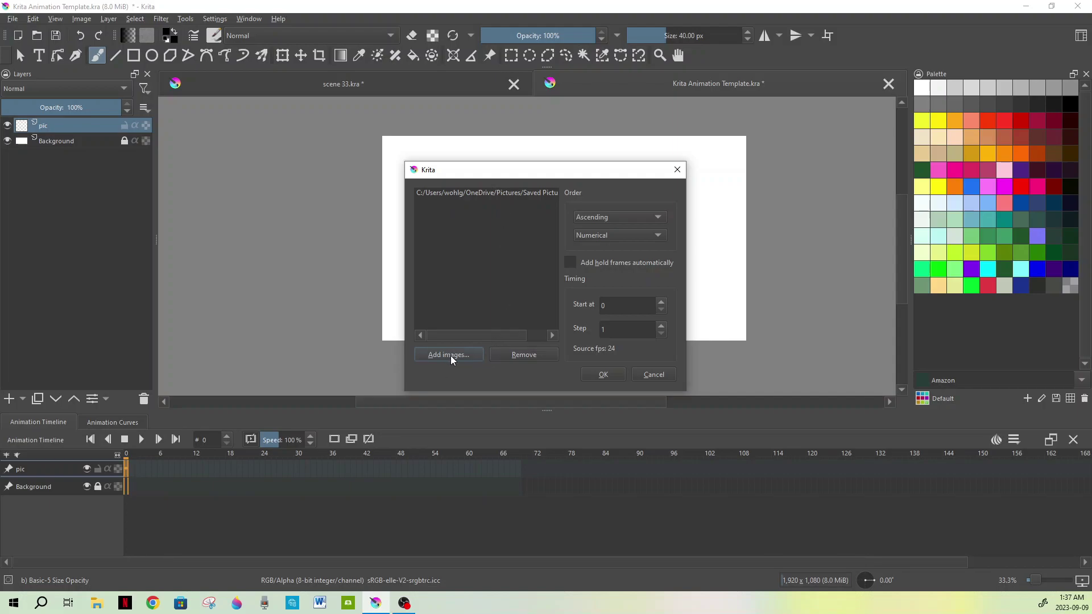
Step: Confirm the import so the landscape becomes frame 0 on a new Paint Layer 1
left_click(601, 376)
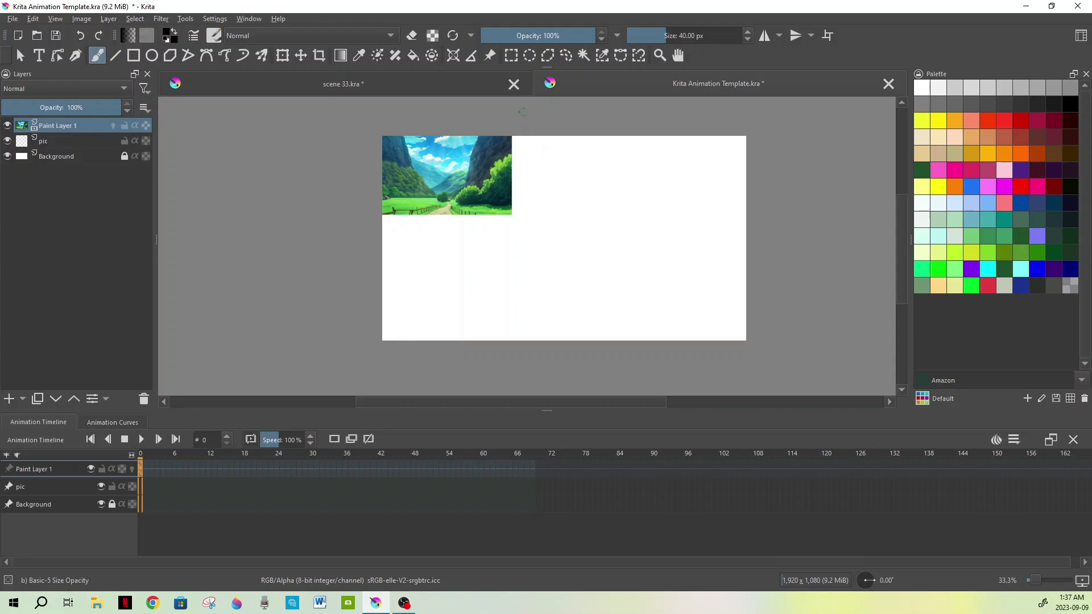
Step: Scale the landscape beyond the canvas edges with the Transform tool, apply it, and nudge it into place
left_click(283, 56)
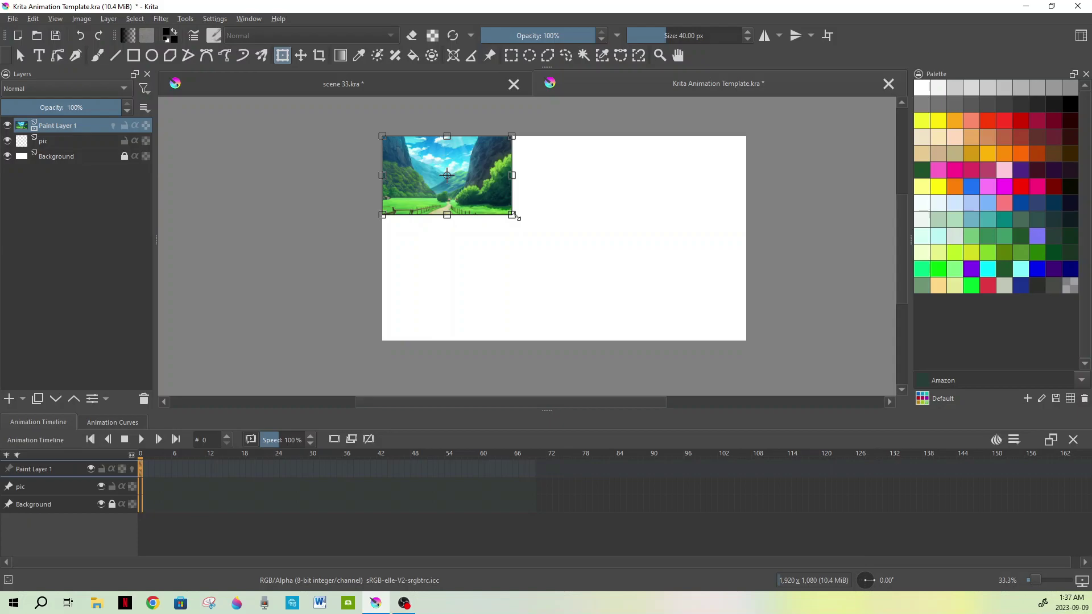
left_click_drag(516, 216, 534, 219)
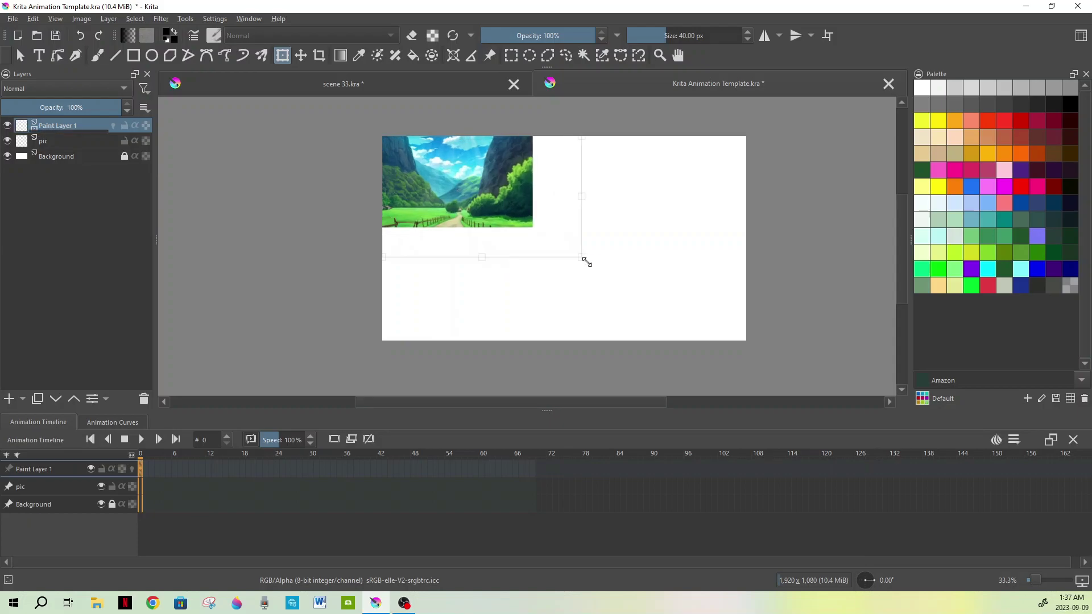
left_click_drag(587, 262, 731, 347)
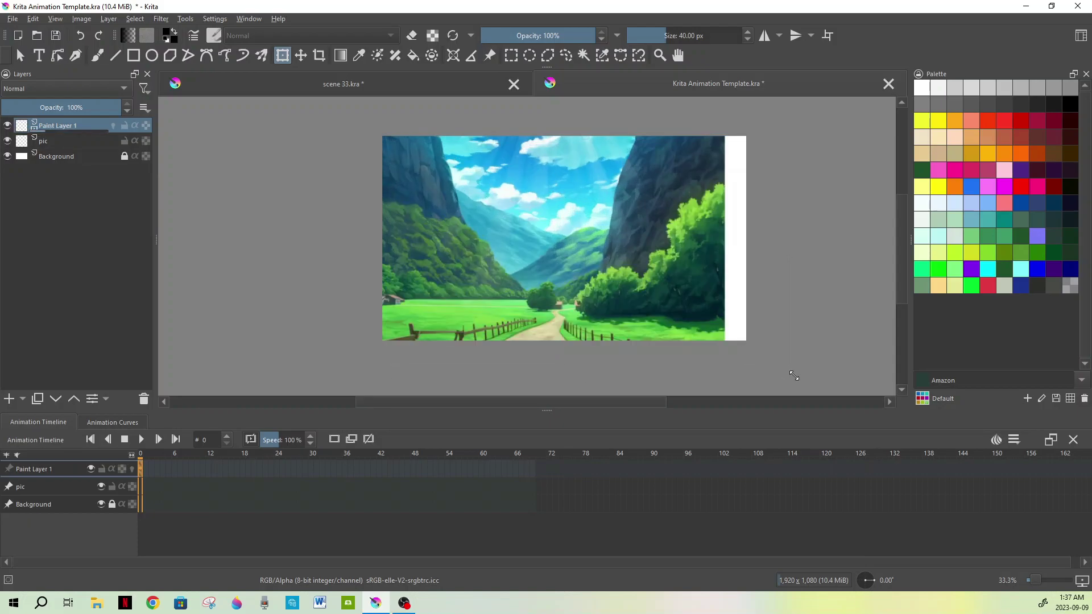
left_click_drag(793, 376, 802, 380)
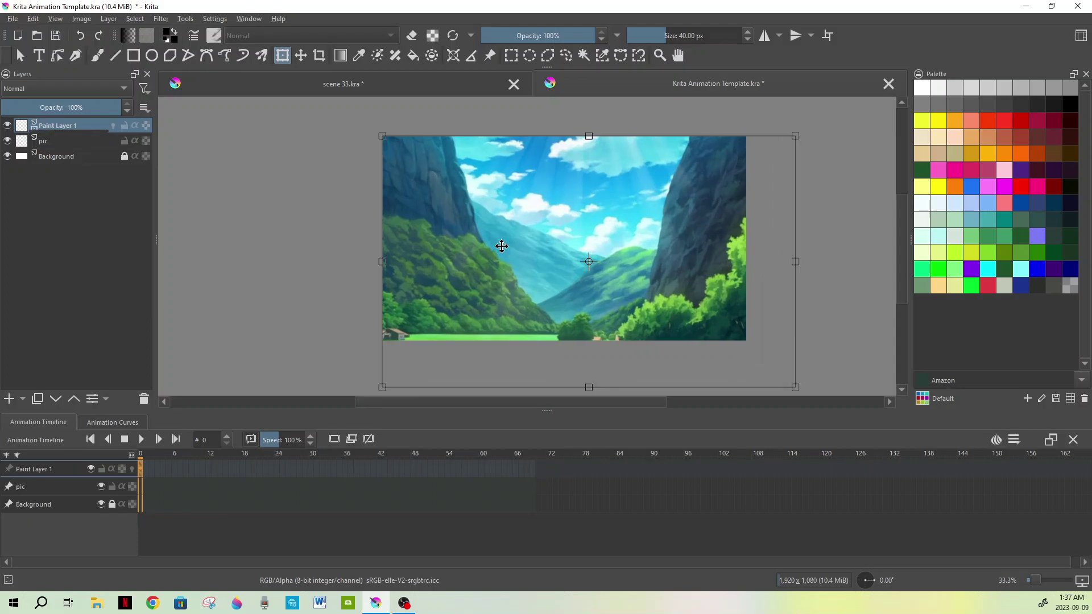
key("Return")
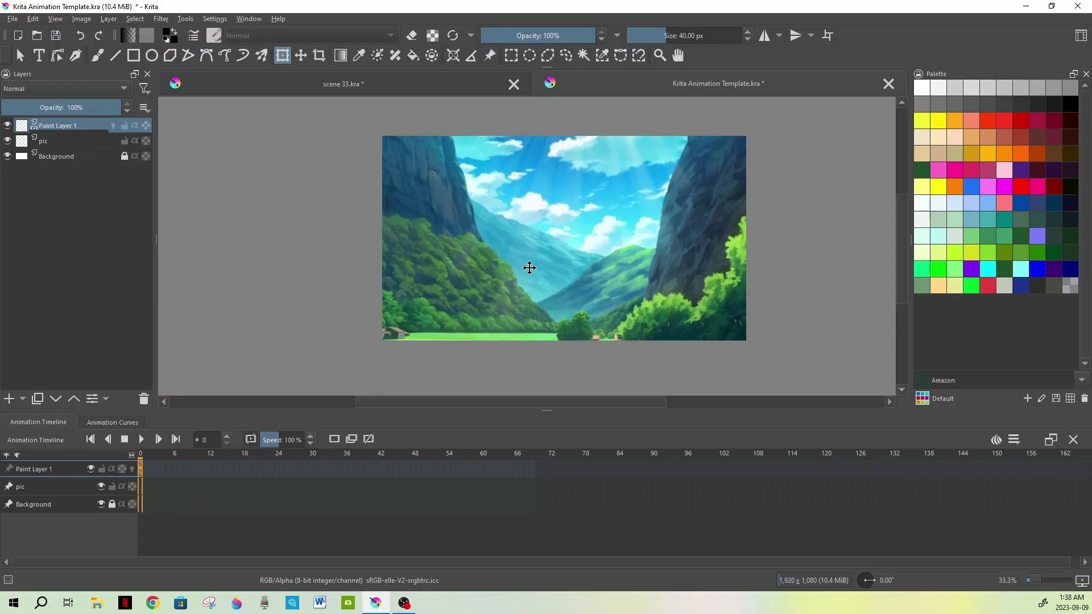
left_click_drag(530, 267, 518, 235)
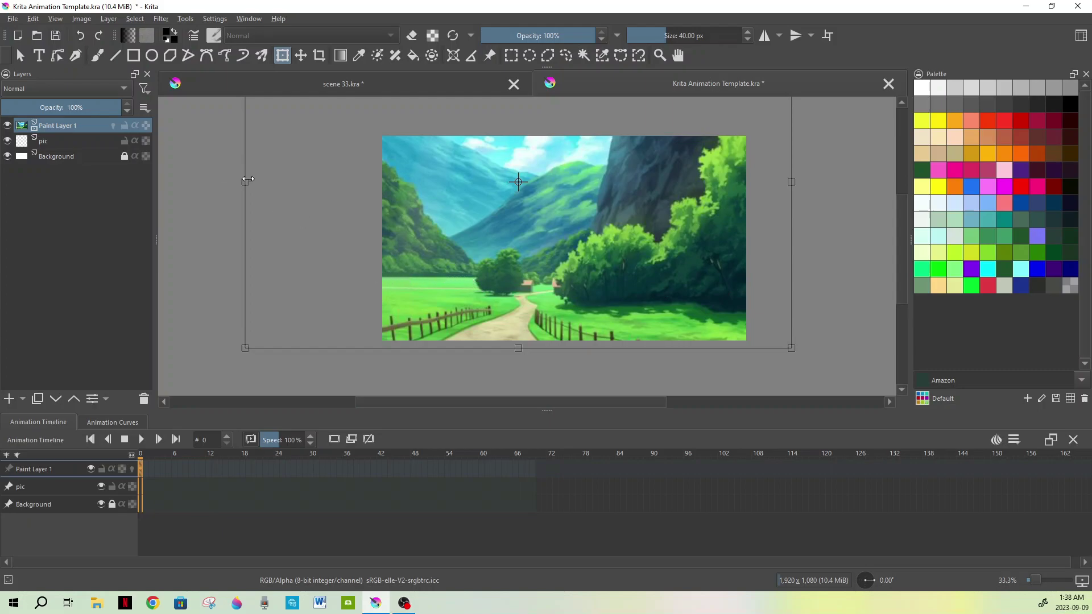
Step: Zoom out and shift the enlarged landscape further left so it still fills the canvas
scroll(253, 187, "down", 2)
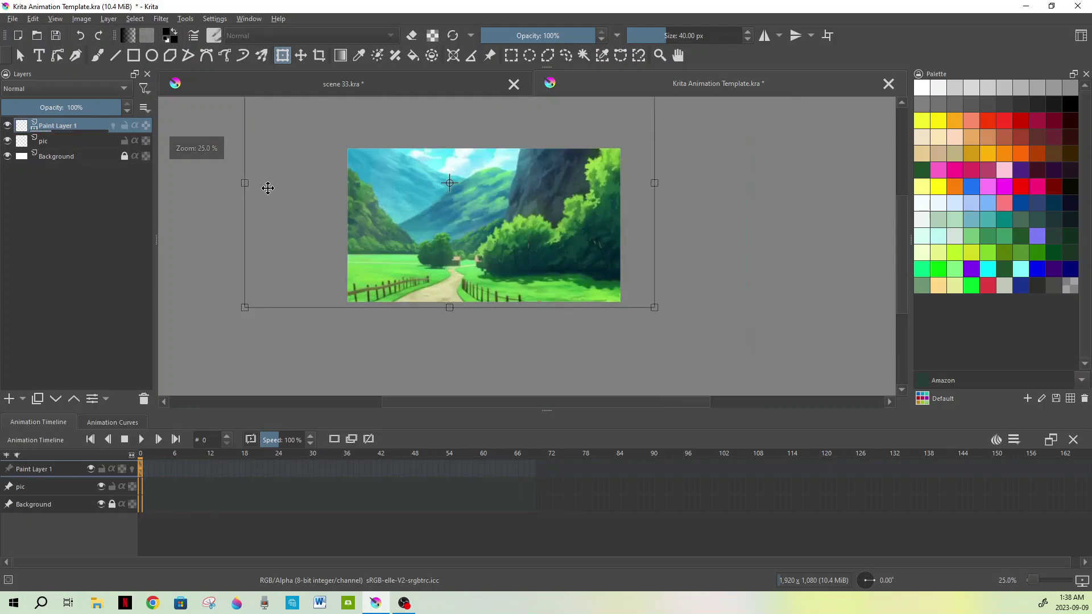
scroll(341, 239, "down", 2)
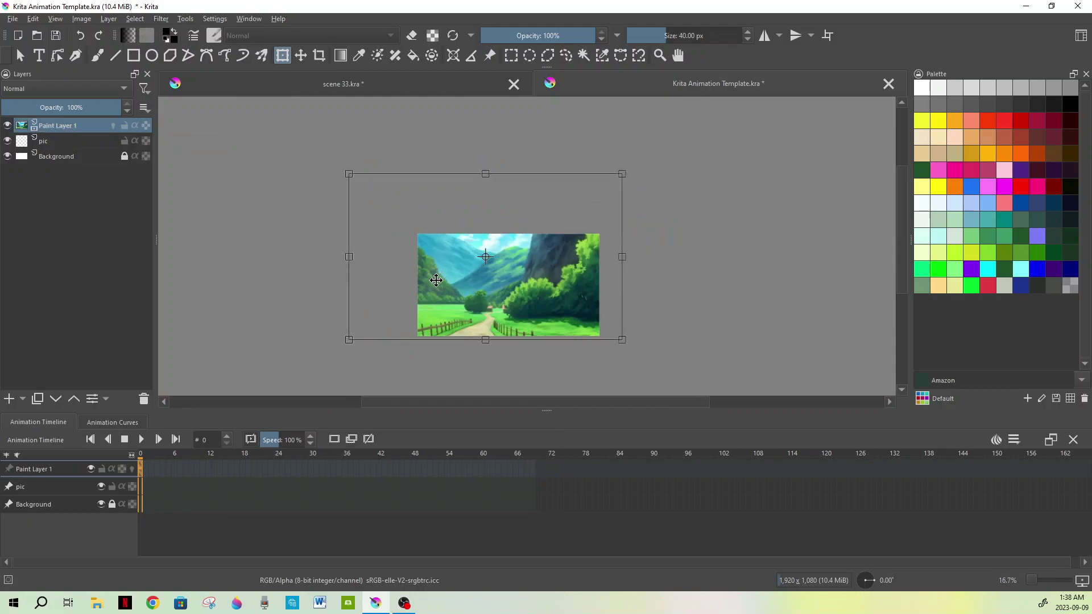
key("Return")
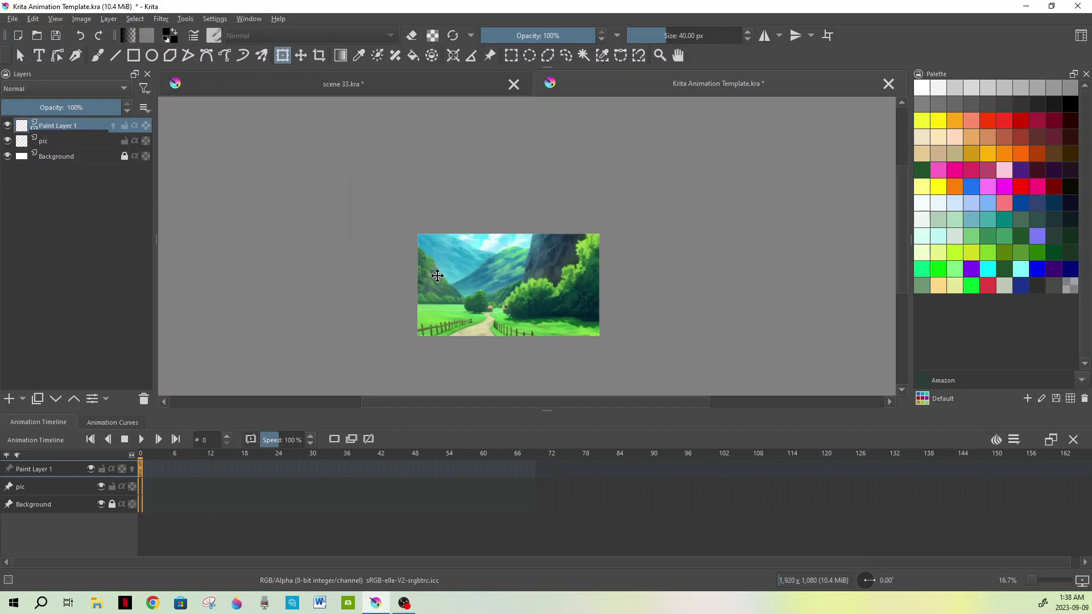
left_click(479, 278)
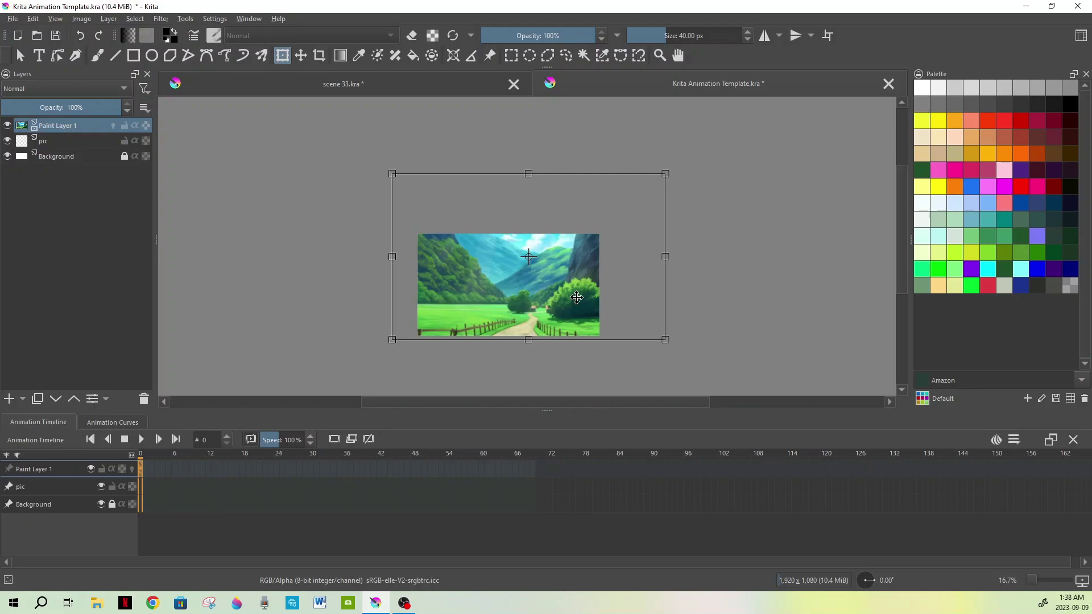
left_click_drag(568, 300, 544, 296)
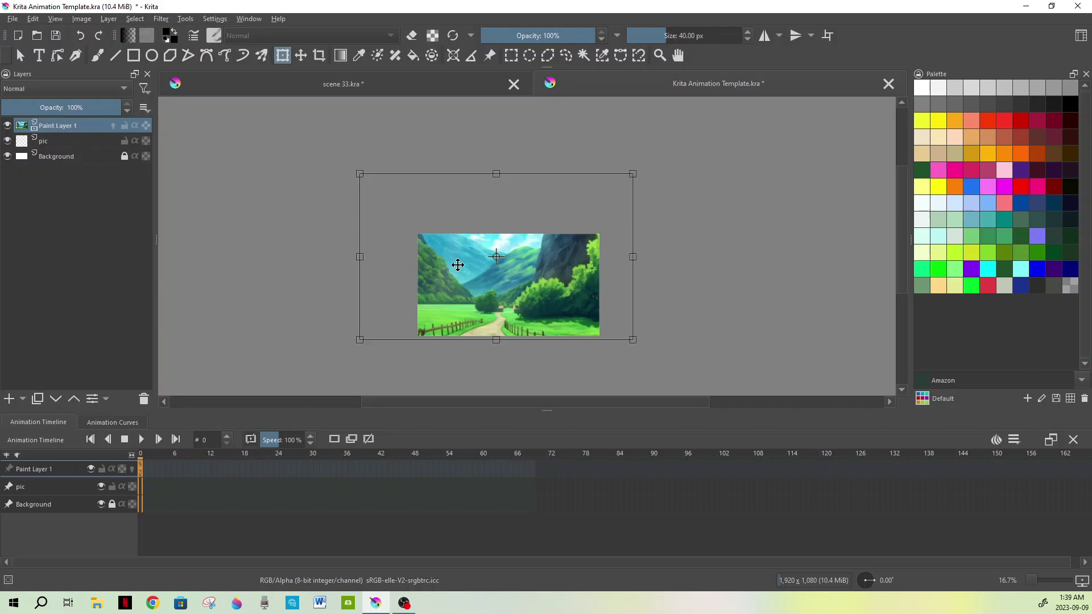
Step: Return to the scene 33.kra document
scroll(531, 318, "up", 1)
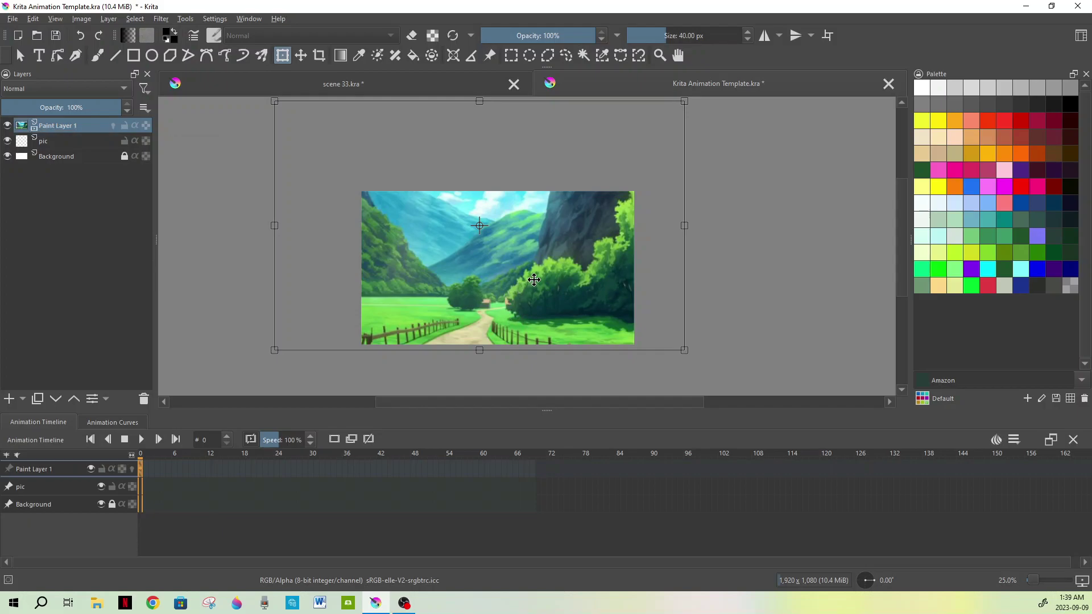
scroll(534, 279, "down", 1)
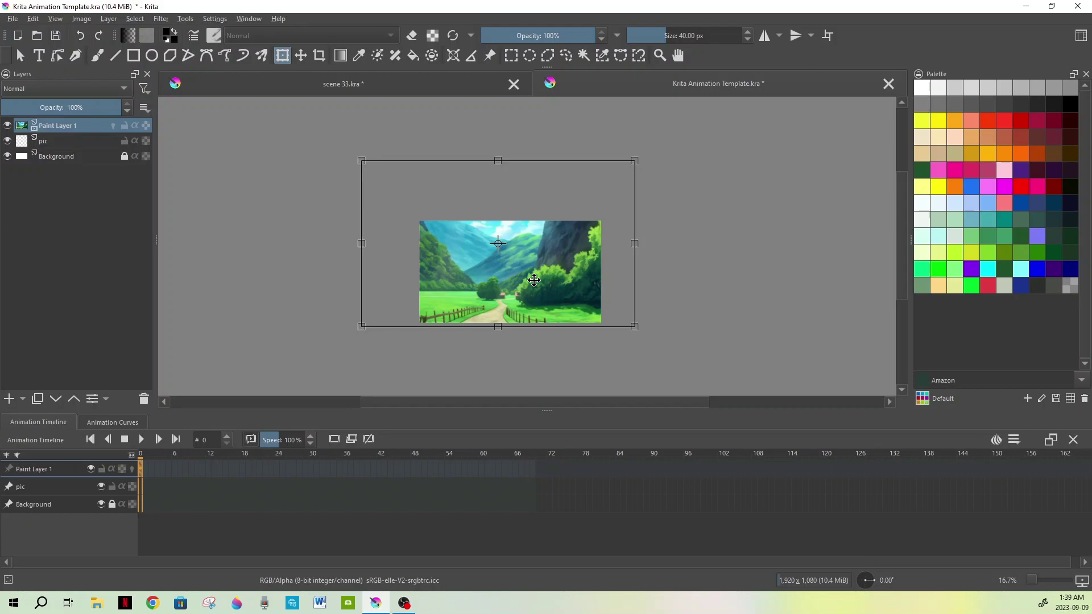
left_click(451, 87)
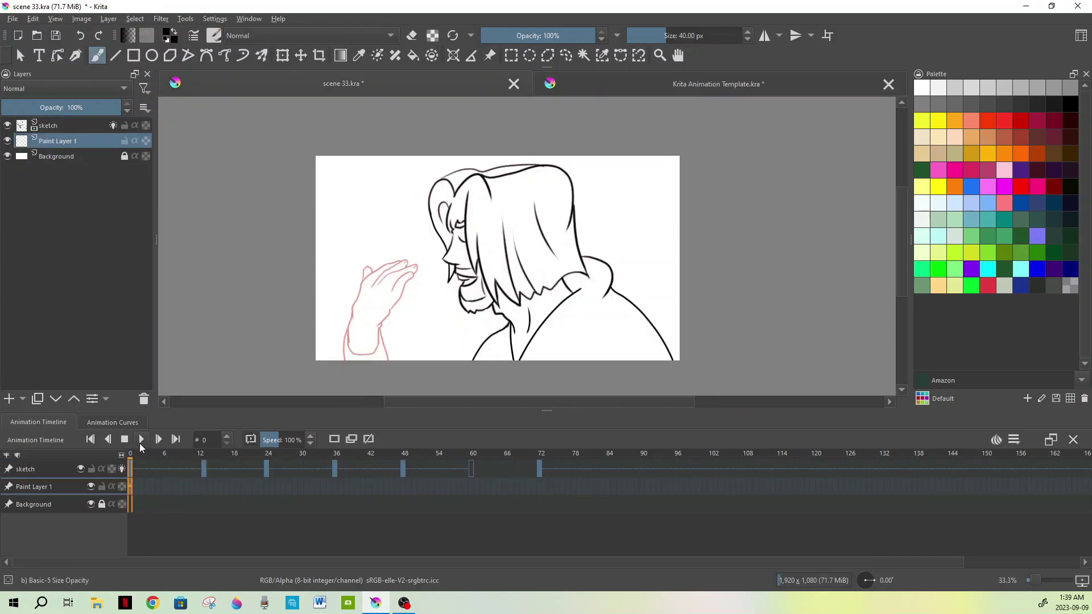
scroll(475, 295, "down", 1)
scroll(480, 291, "up", 1)
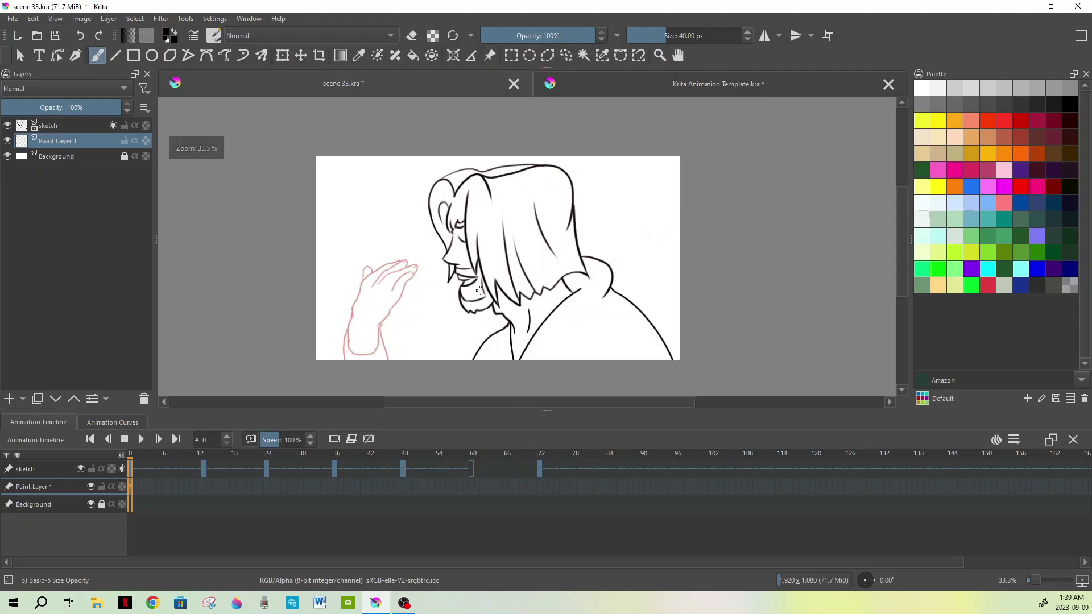